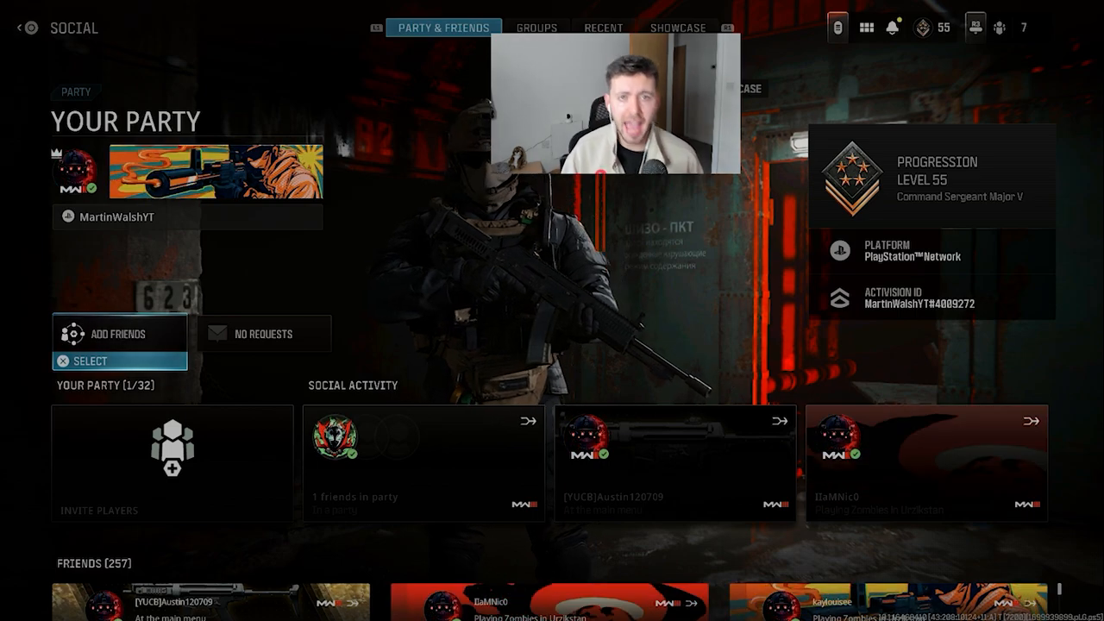
pyautogui.press('Down')
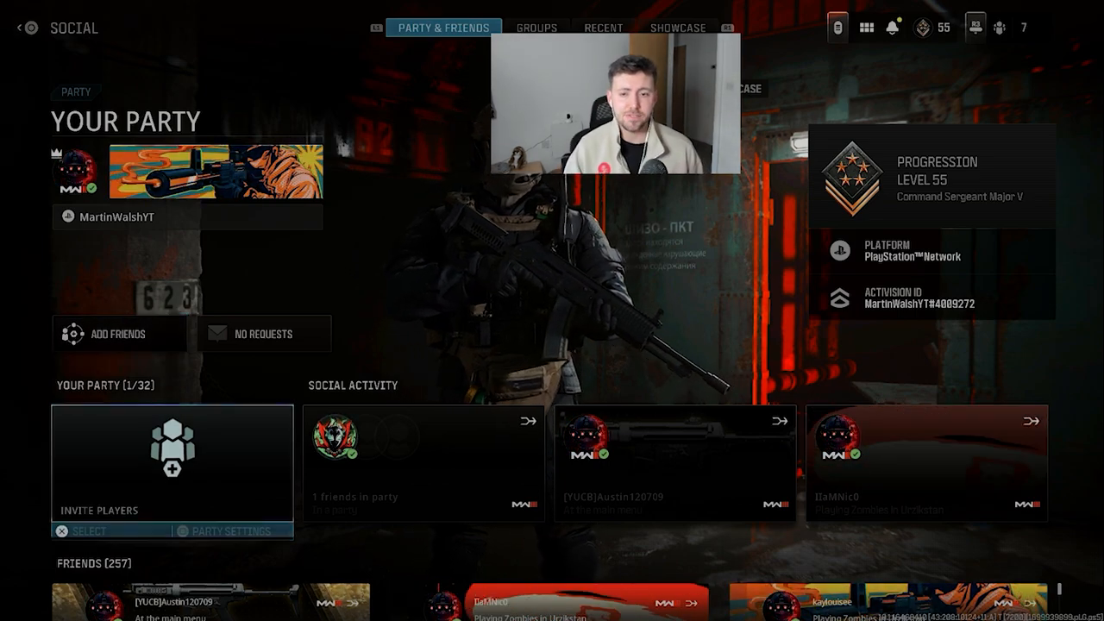
pyautogui.press('Down')
pyautogui.press('Down')
pyautogui.press('Down')
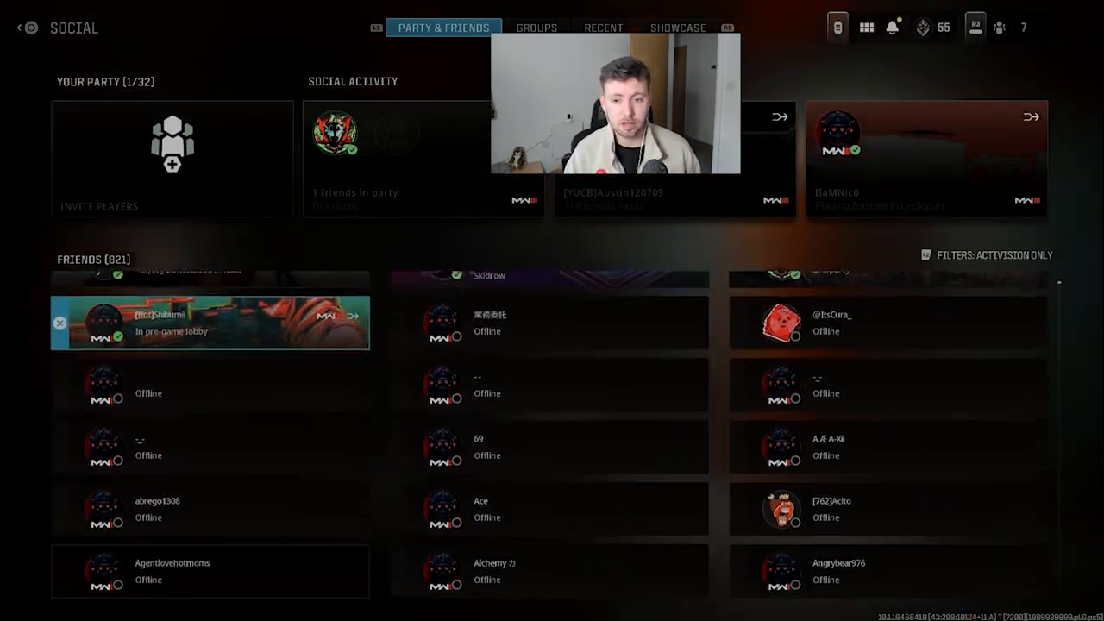
pyautogui.press('Down')
pyautogui.press('Down')
pyautogui.press('Down')
pyautogui.press('Down')
pyautogui.press('Down')
pyautogui.press('Down')
pyautogui.press('Down')
pyautogui.press('Down')
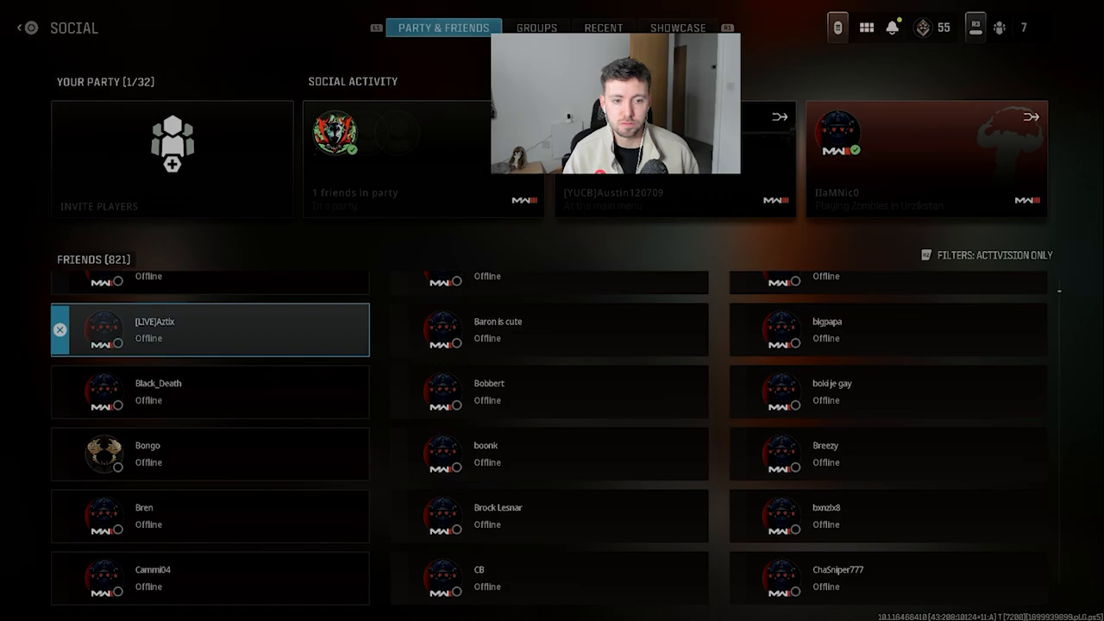
pyautogui.press('Down')
pyautogui.press('Down')
pyautogui.press('Down')
pyautogui.press('Down')
pyautogui.press('Down')
pyautogui.press('Down')
pyautogui.press('Down')
pyautogui.press('Down')
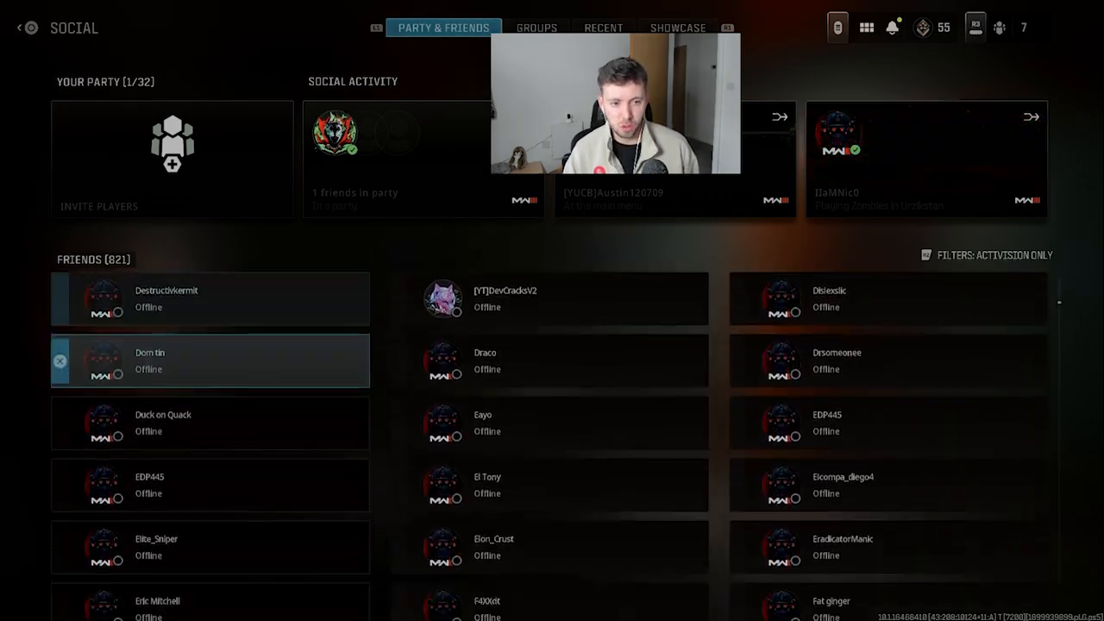
pyautogui.press('Down')
pyautogui.press('Down')
pyautogui.press('Down')
pyautogui.press('Down')
pyautogui.press('Down')
pyautogui.press('Down')
pyautogui.press('Down')
pyautogui.press('Down')
pyautogui.press('Down')
pyautogui.press('Down')
pyautogui.press('Down')
pyautogui.press('Down')
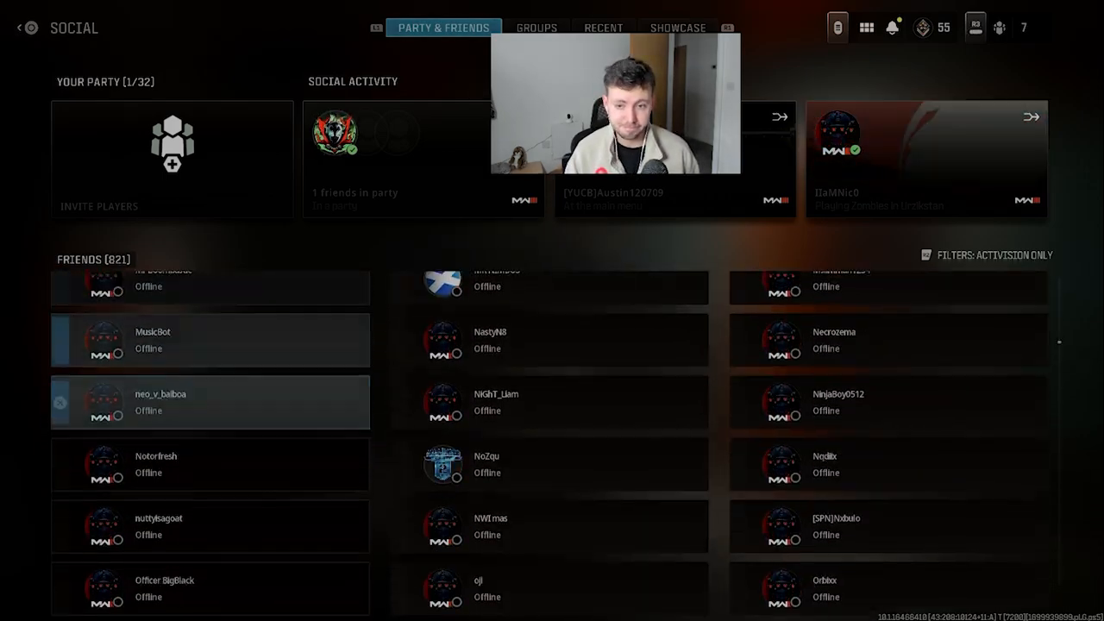
pyautogui.press('Down')
pyautogui.press('Down')
pyautogui.press('Down')
pyautogui.press('Down')
pyautogui.press('Down')
pyautogui.press('Down')
pyautogui.press('Down')
pyautogui.press('Down')
pyautogui.press('Down')
pyautogui.press('Down')
pyautogui.press('Down')
pyautogui.press('Down')
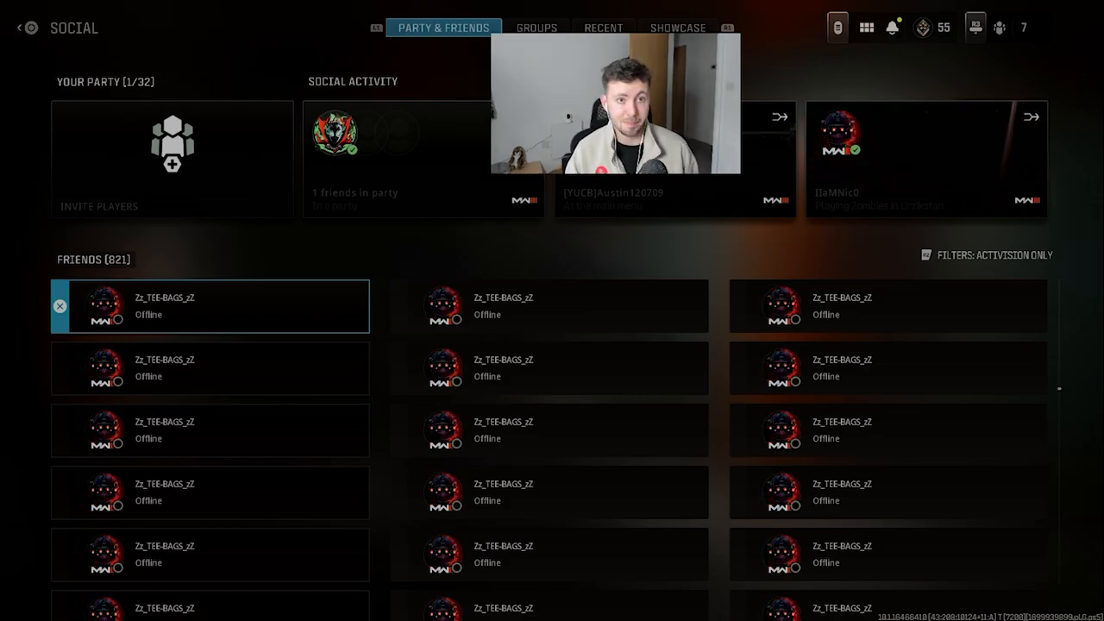
pyautogui.press('Return')
pyautogui.press('Right')
pyautogui.press('Right')
pyautogui.press('Right')
pyautogui.press('Return')
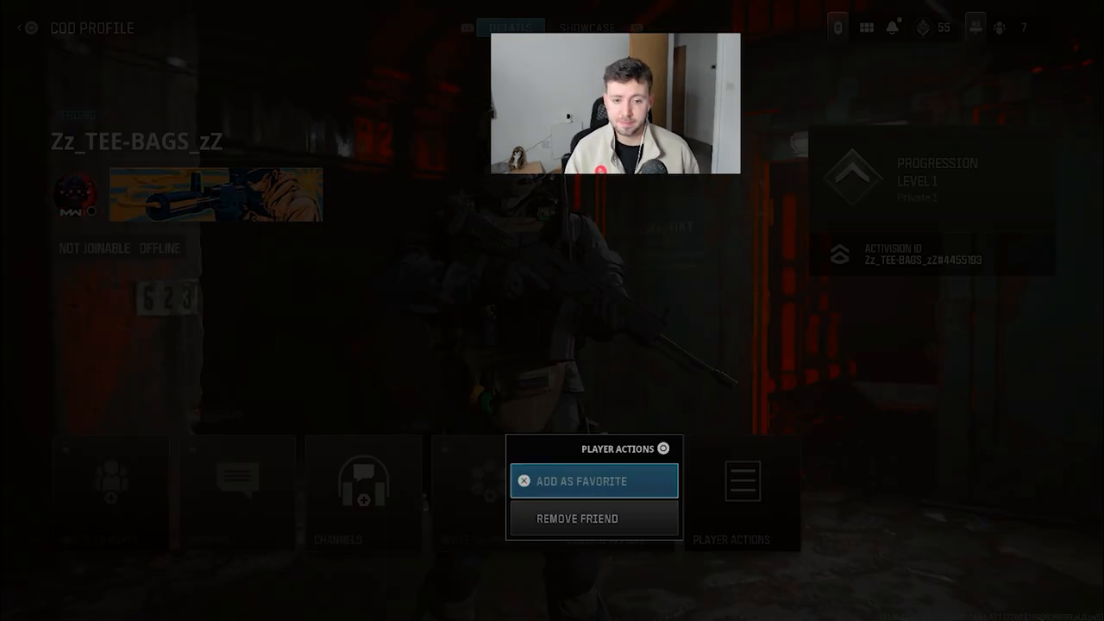
pyautogui.press('Down')
pyautogui.press('Return')
pyautogui.press('Up')
pyautogui.press('Return')
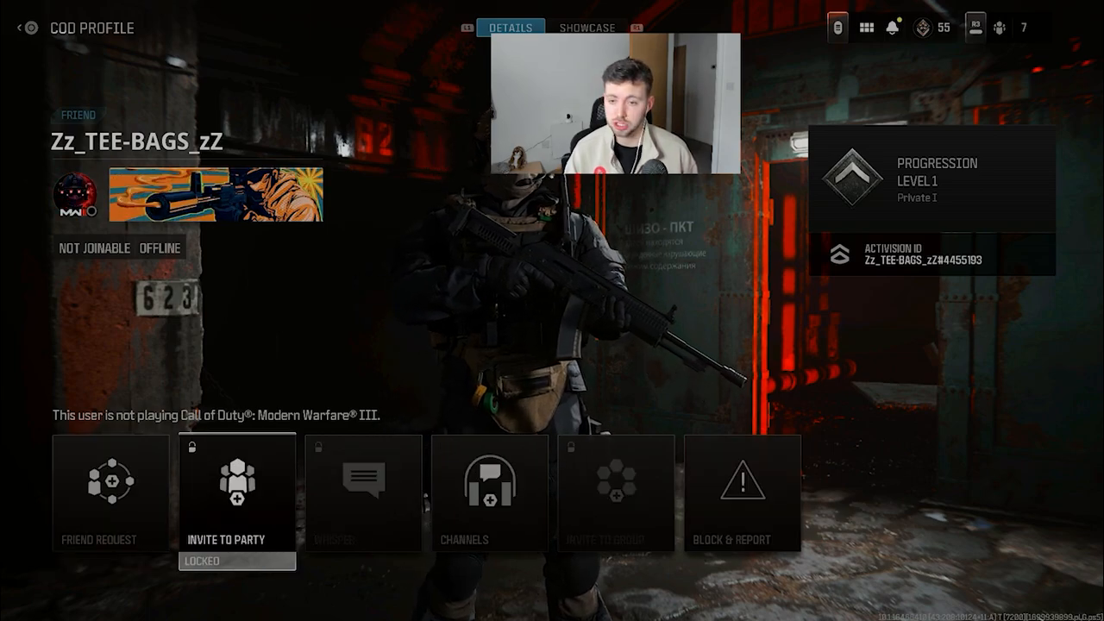
pyautogui.press('Escape')
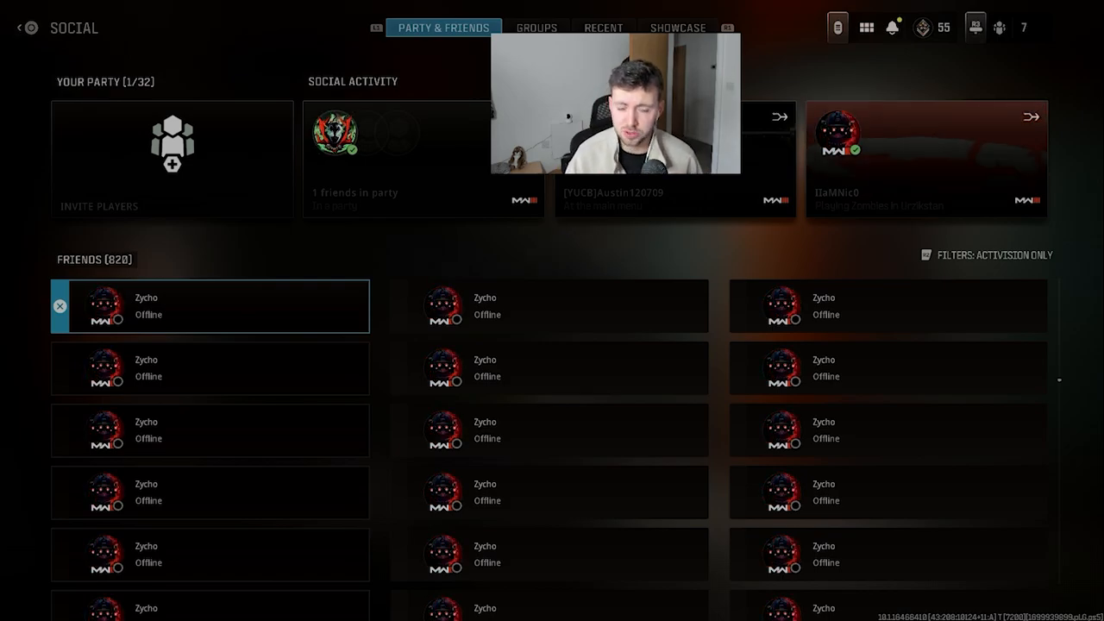
# Remove Zycho through Player Actions and return to the friends list.
pyautogui.press('Return')
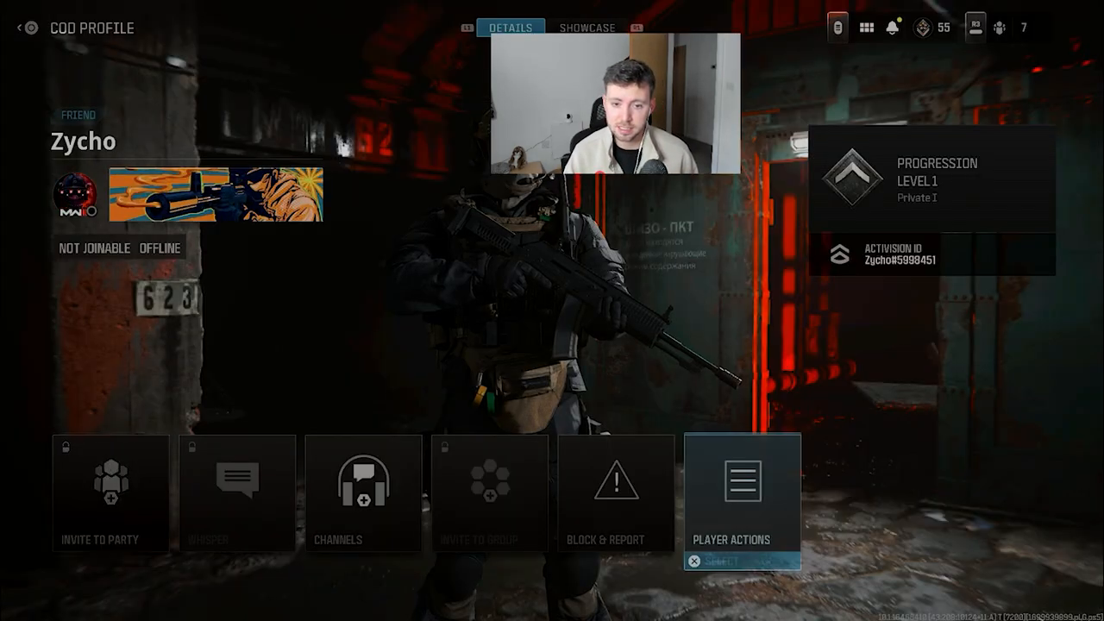
pyautogui.press('Return')
pyautogui.press('Return')
pyautogui.press('Escape')
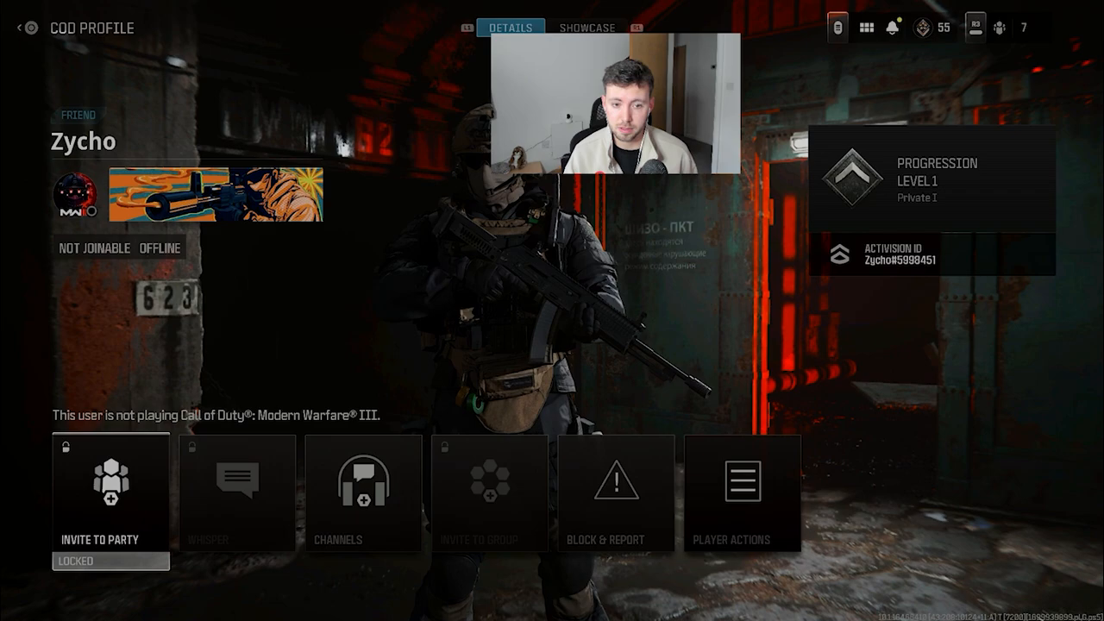
pyautogui.press('Escape')
pyautogui.press('Return')
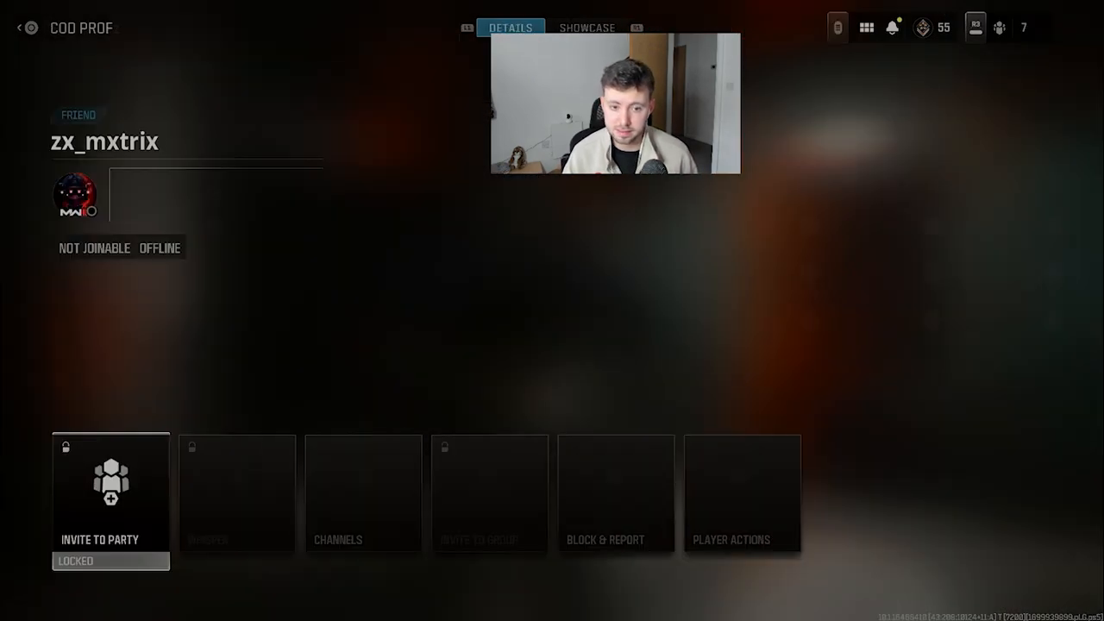
pyautogui.press('Return')
pyautogui.press('Down')
pyautogui.press('Down')
pyautogui.press('Up')
pyautogui.press('Return')
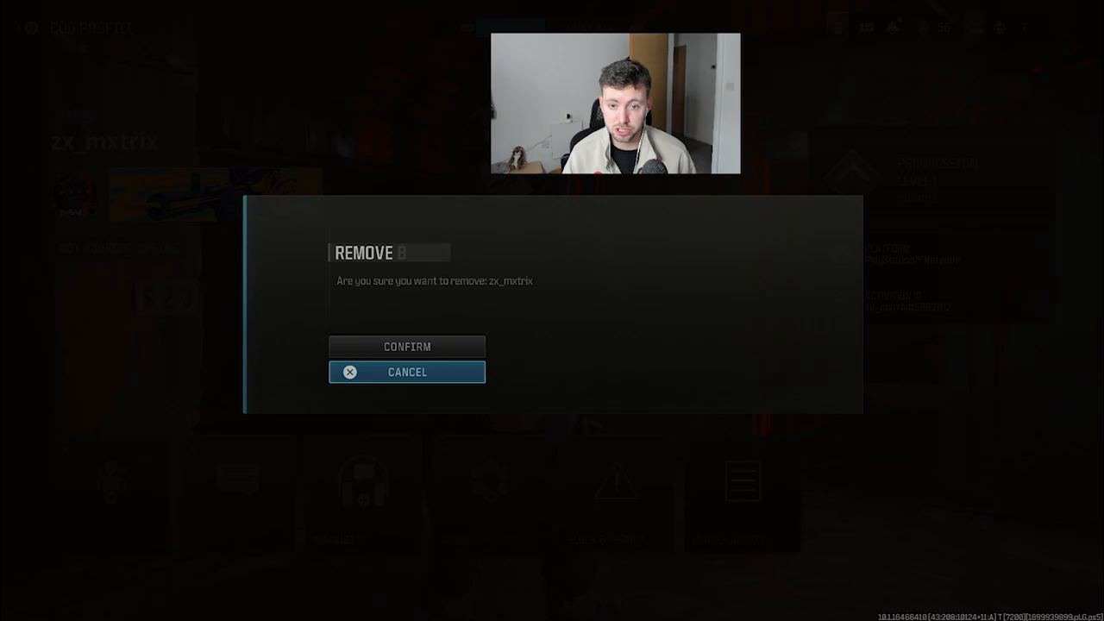
pyautogui.press('Escape')
pyautogui.press('Escape')
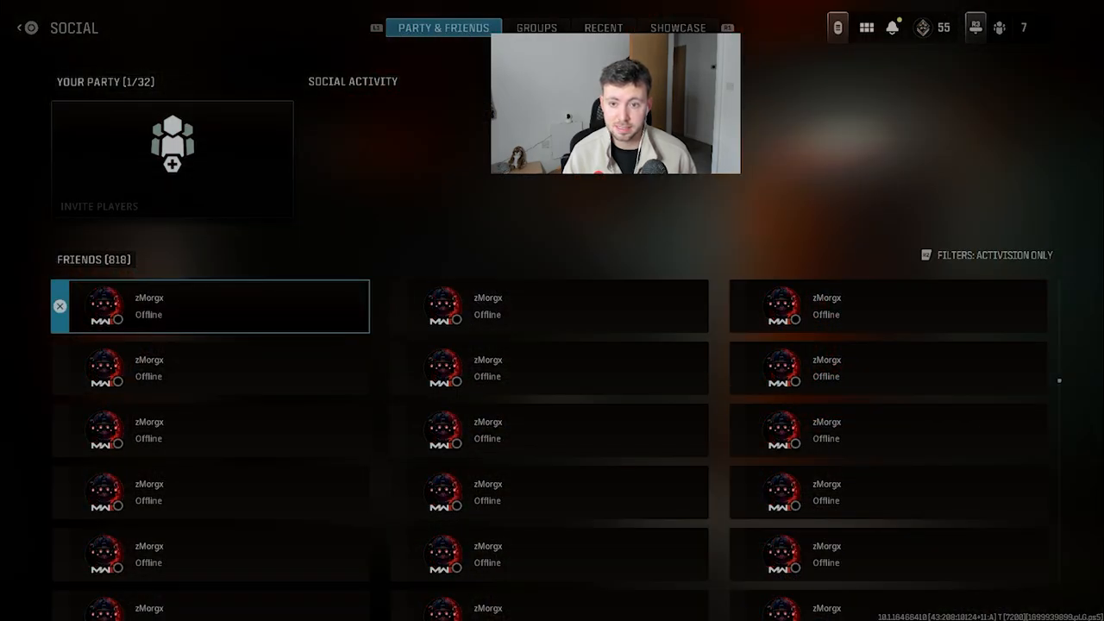
# Remove zMorgx through Player Actions and return to the friends list.
pyautogui.press('Return')
pyautogui.press('Left')
pyautogui.press('Return')
pyautogui.press('Down')
pyautogui.press('Return')
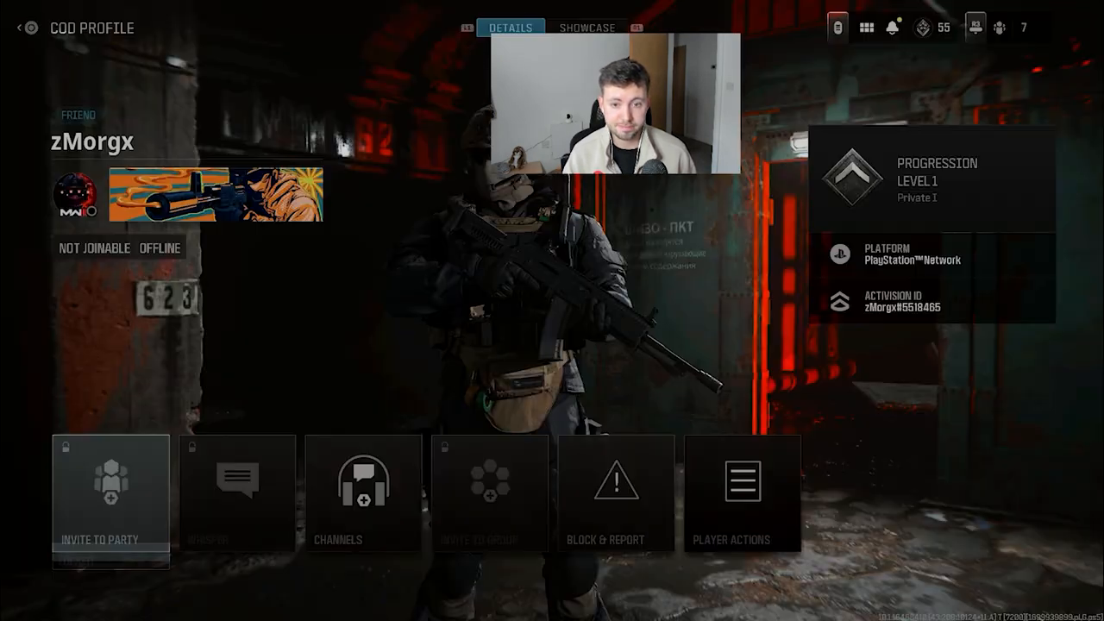
pyautogui.press('Escape')
pyautogui.press('Return')
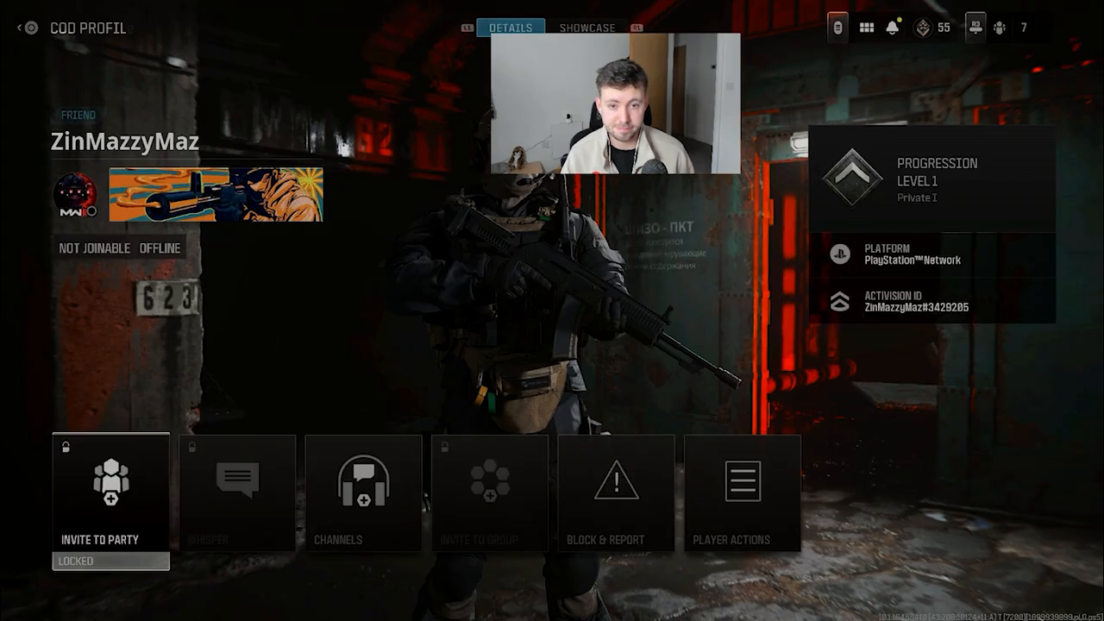
pyautogui.press('Return')
pyautogui.press('Down')
pyautogui.press('Return')
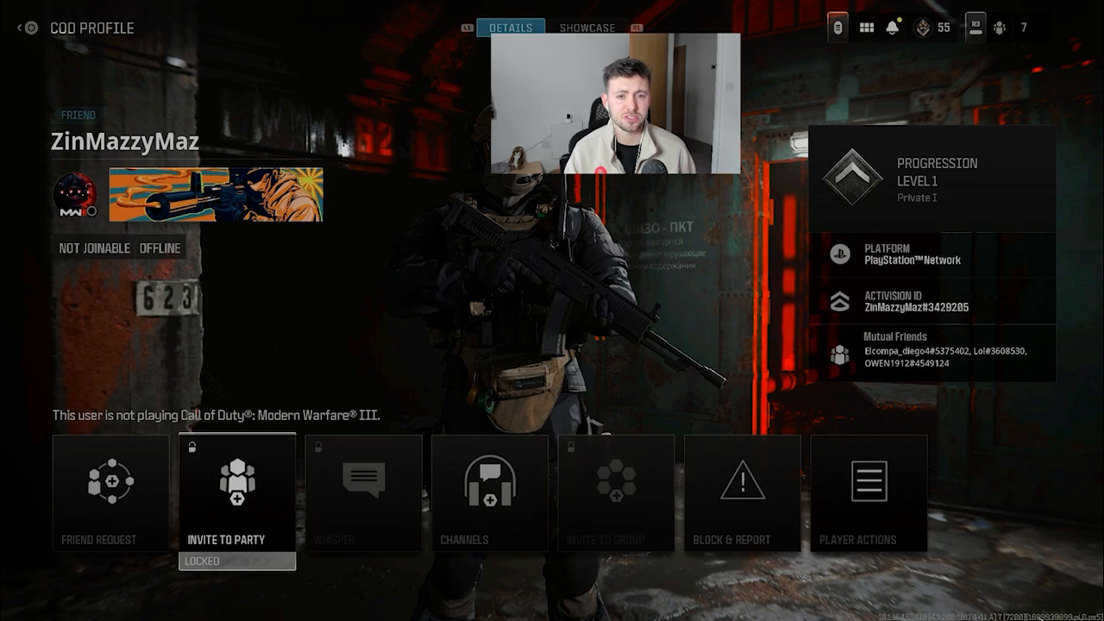
pyautogui.press('Escape')
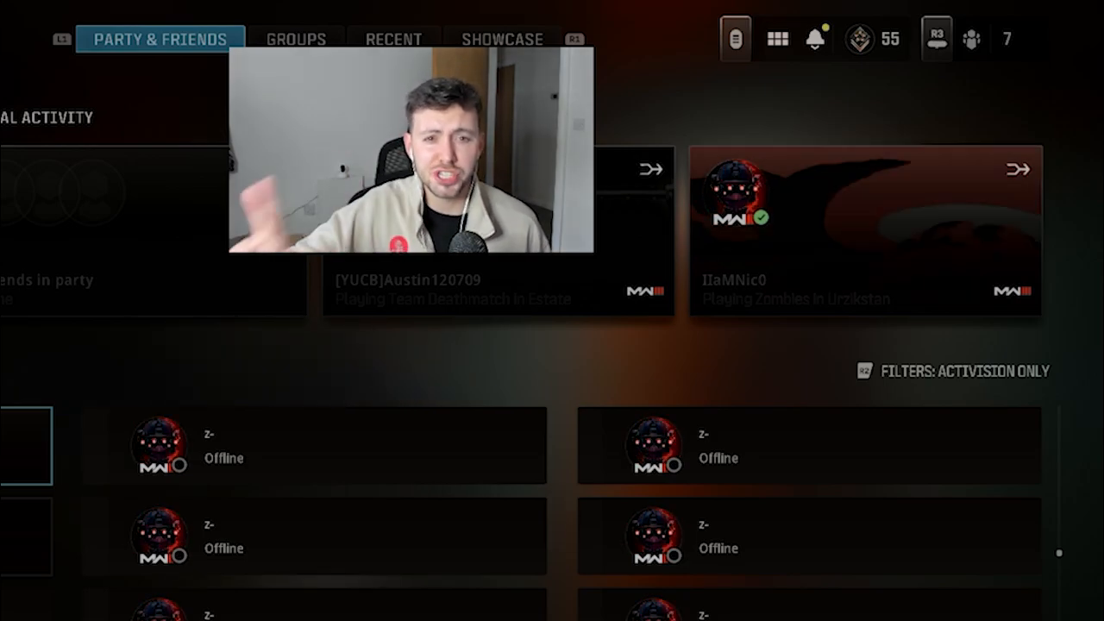
# Review the Friend Filters and keep the Activision Only filter selected.
pyautogui.press('r')
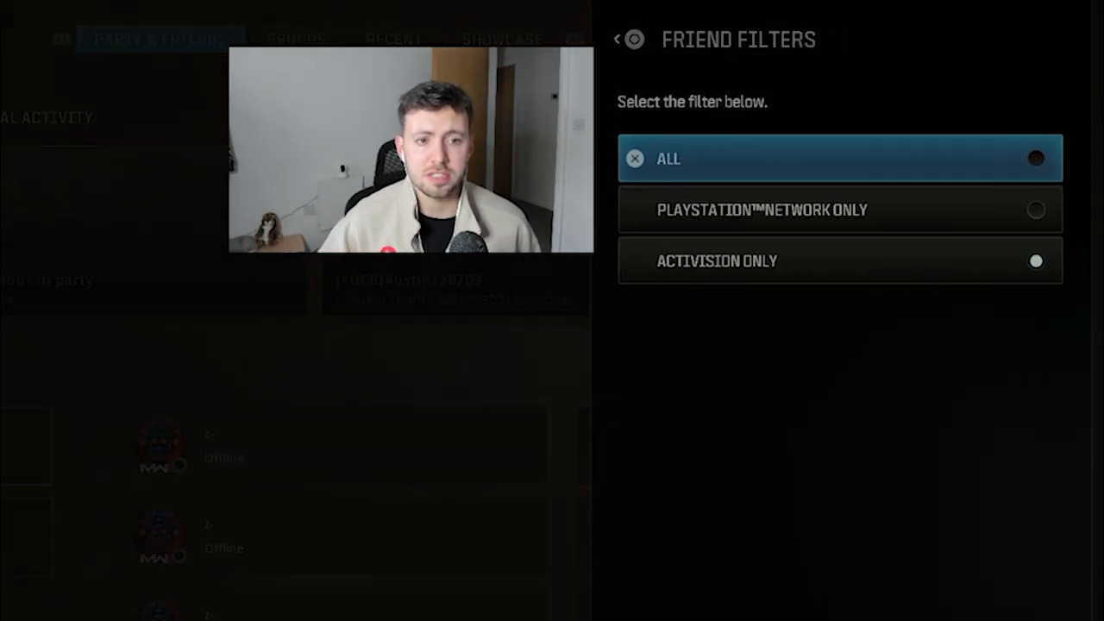
pyautogui.press('Down')
pyautogui.press('Down')
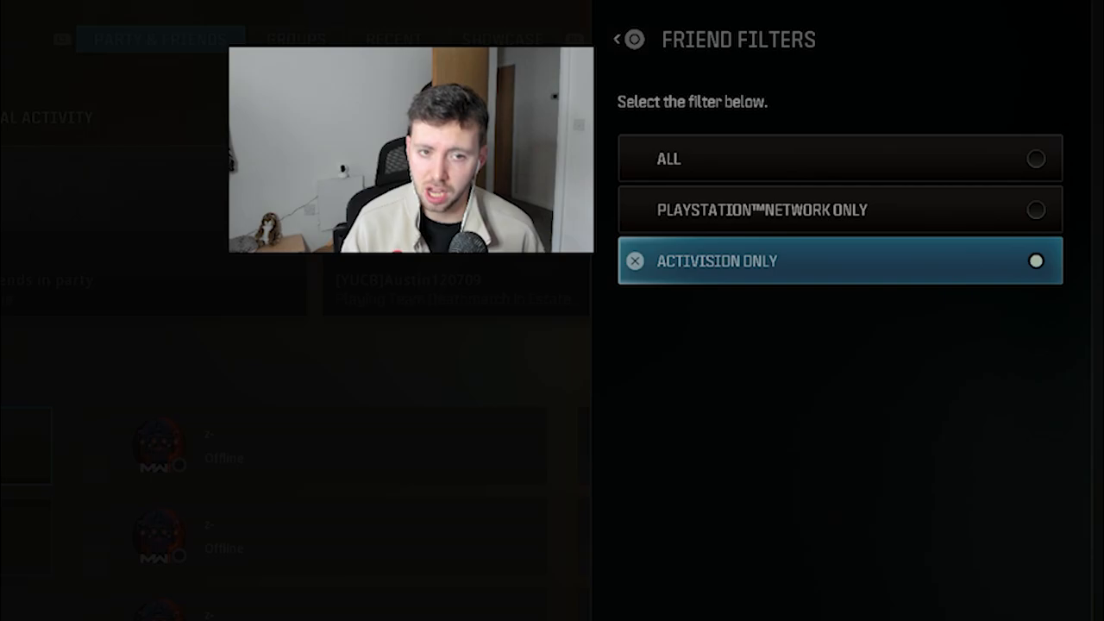
pyautogui.press('Up')
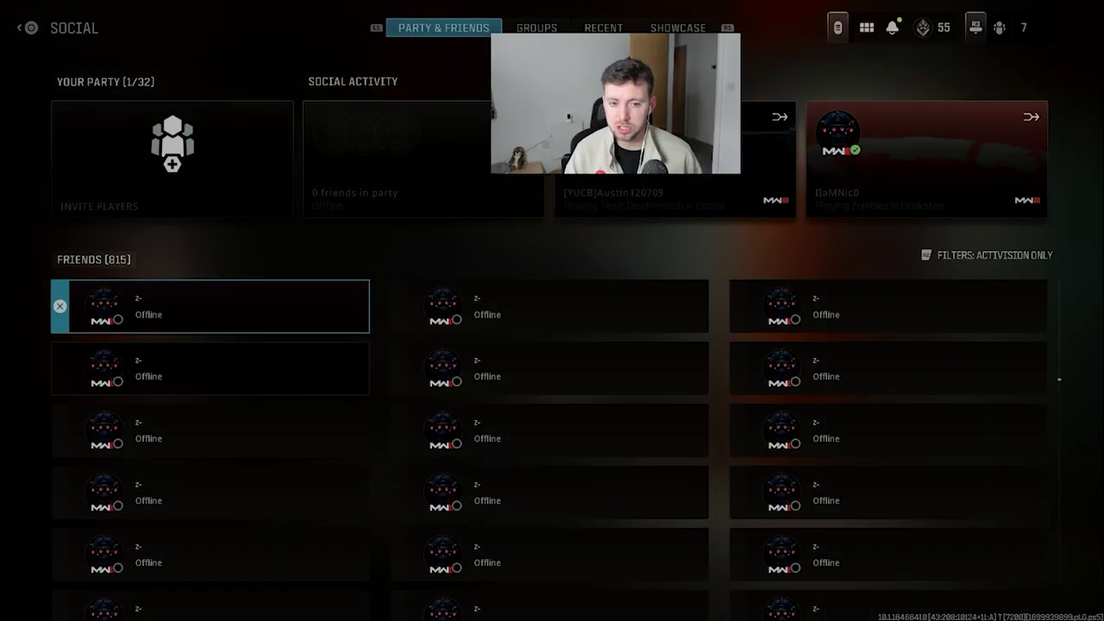
# Remove the z- friend through Player Actions, leaving 814 friends in the list.
pyautogui.press('Return')
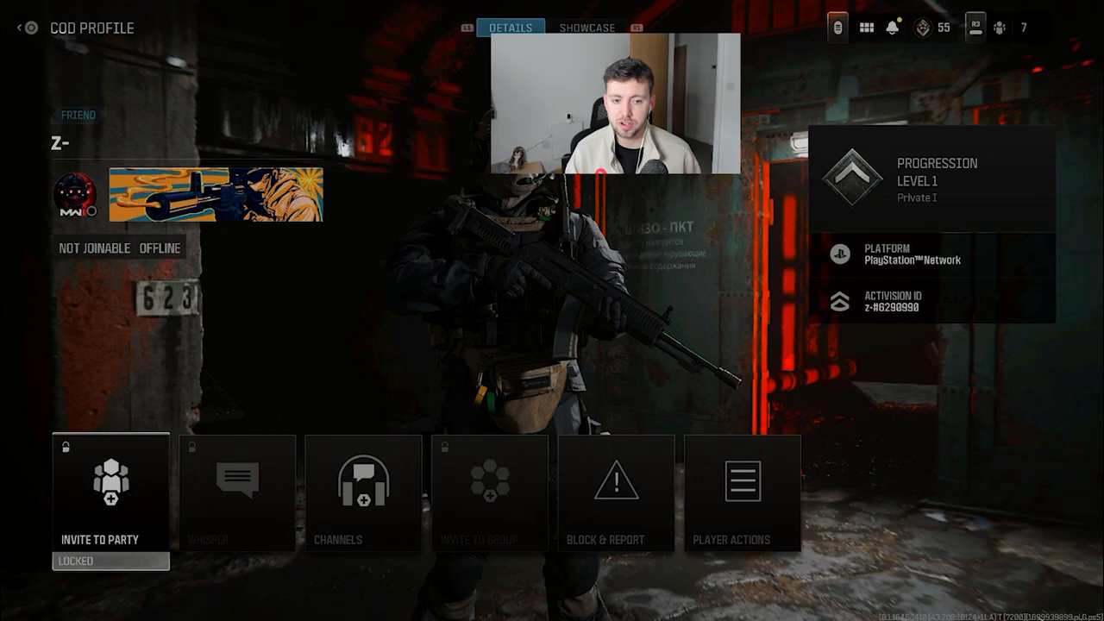
pyautogui.press('Right')
pyautogui.press('Right')
pyautogui.press('Right')
pyautogui.press('Return')
pyautogui.press('Down')
pyautogui.press('Return')
pyautogui.press('Return')
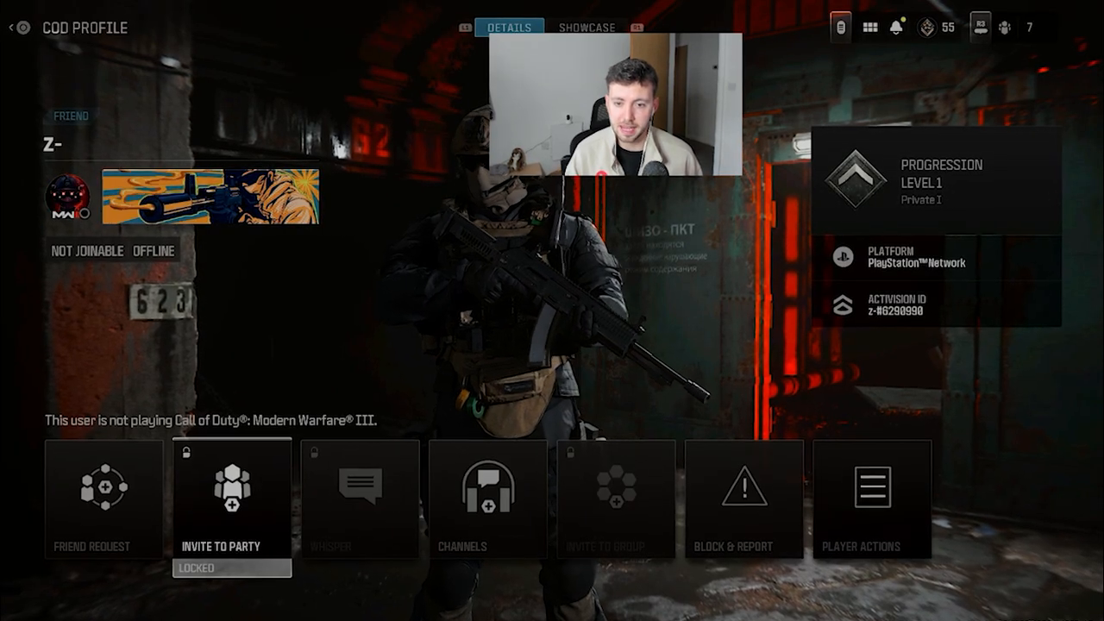
pyautogui.press('Escape')
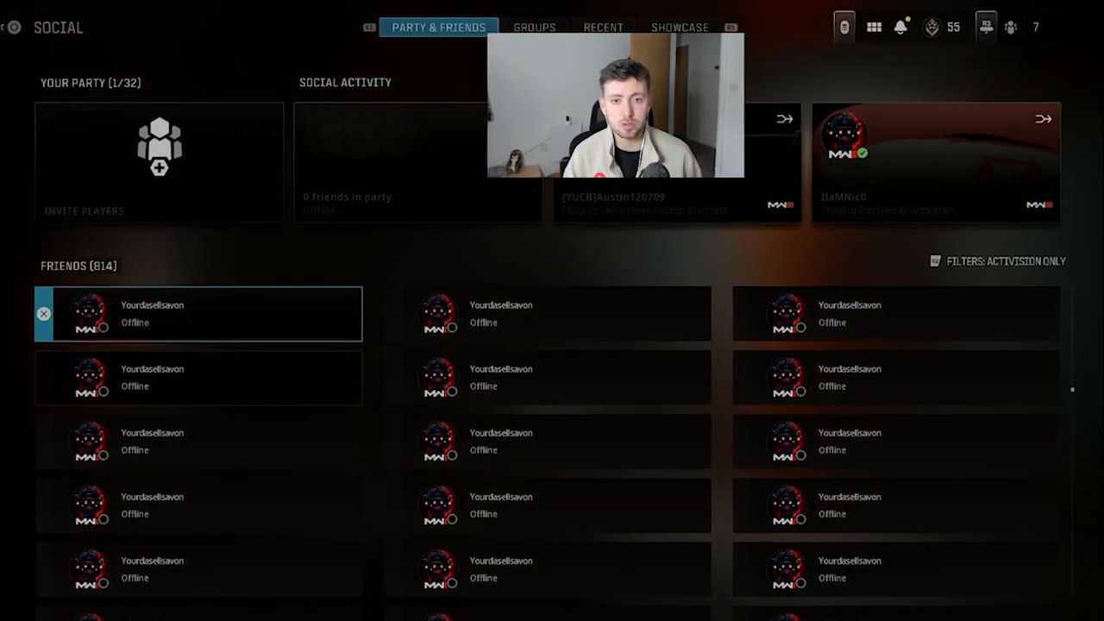